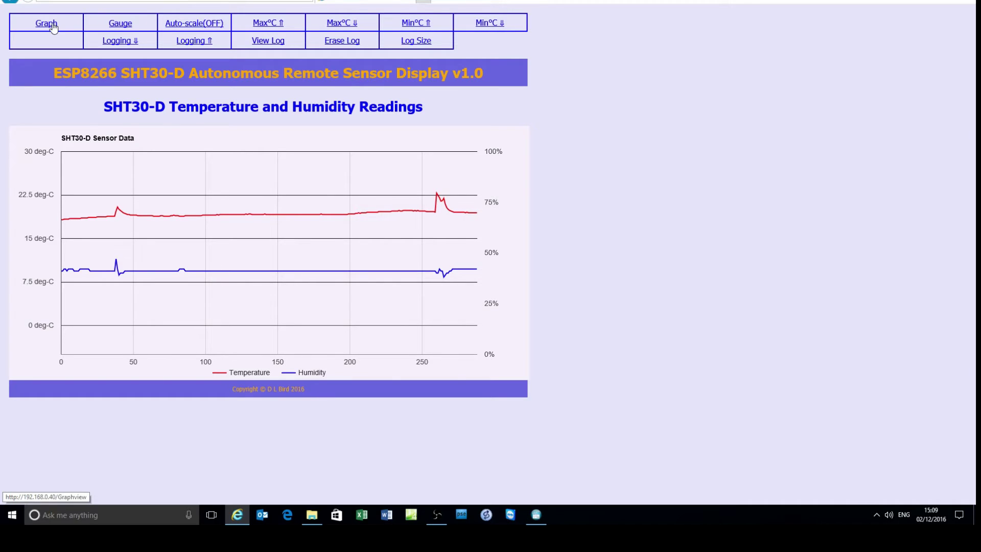
- Show the readings as dial gauges, return to the line graph, and toggle auto-scaling on and off
left_click(121, 28)
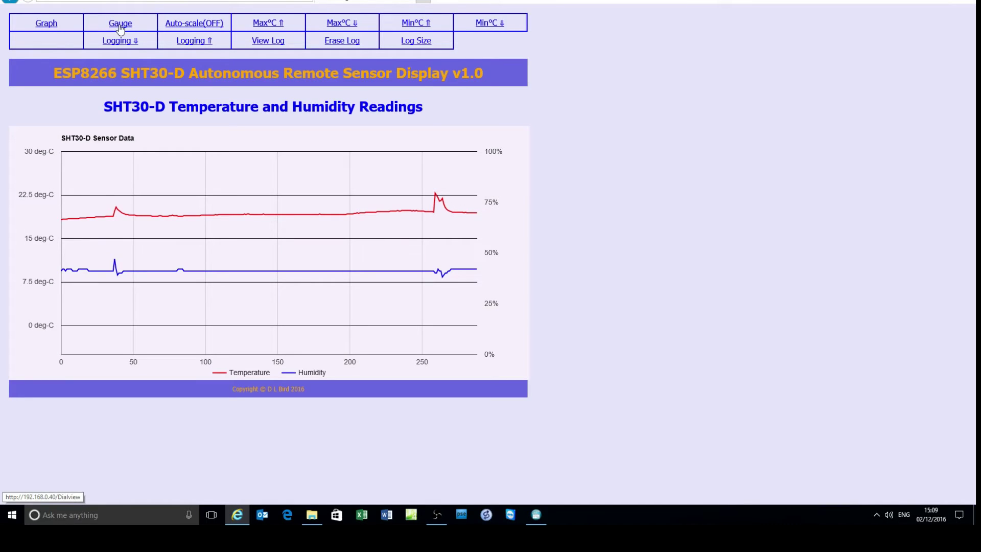
left_click(121, 26)
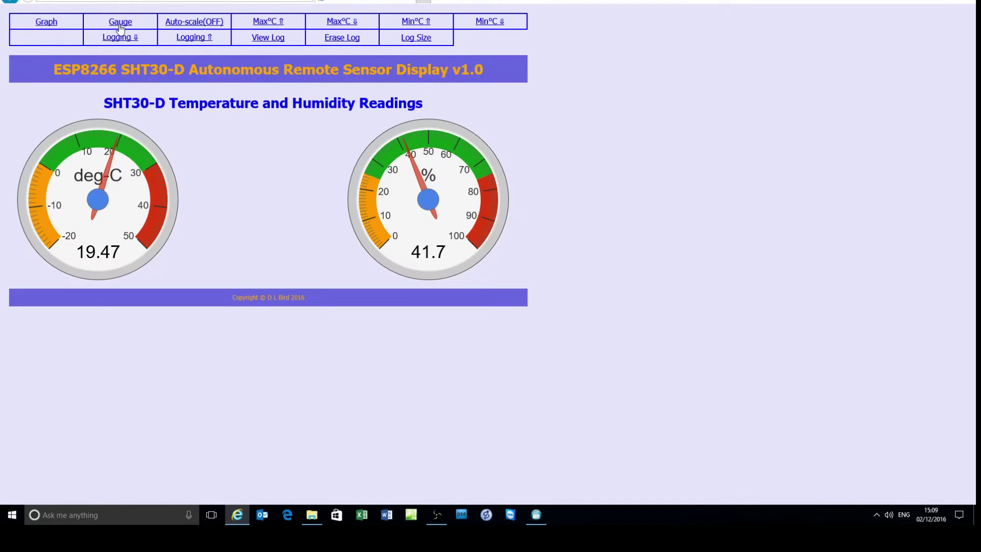
left_click(45, 25)
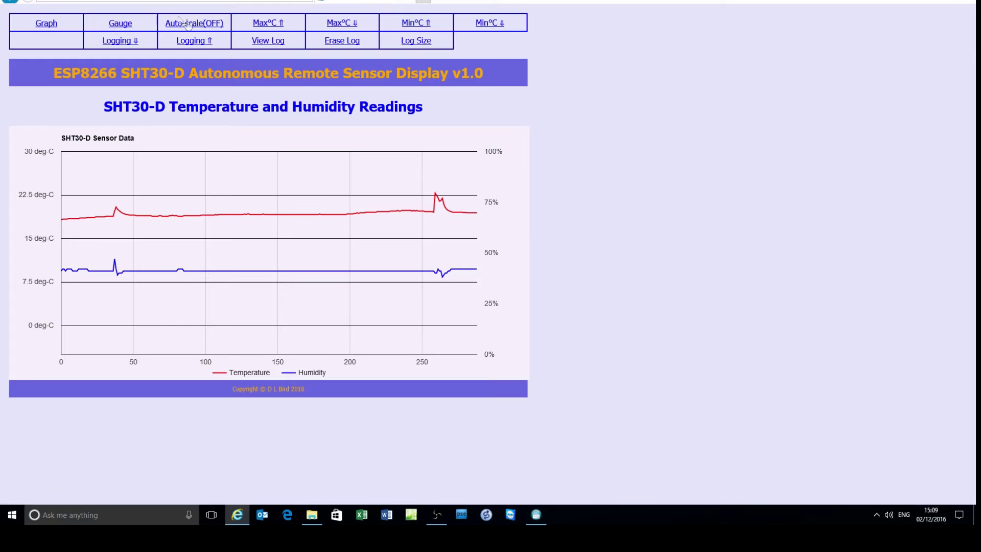
left_click(192, 26)
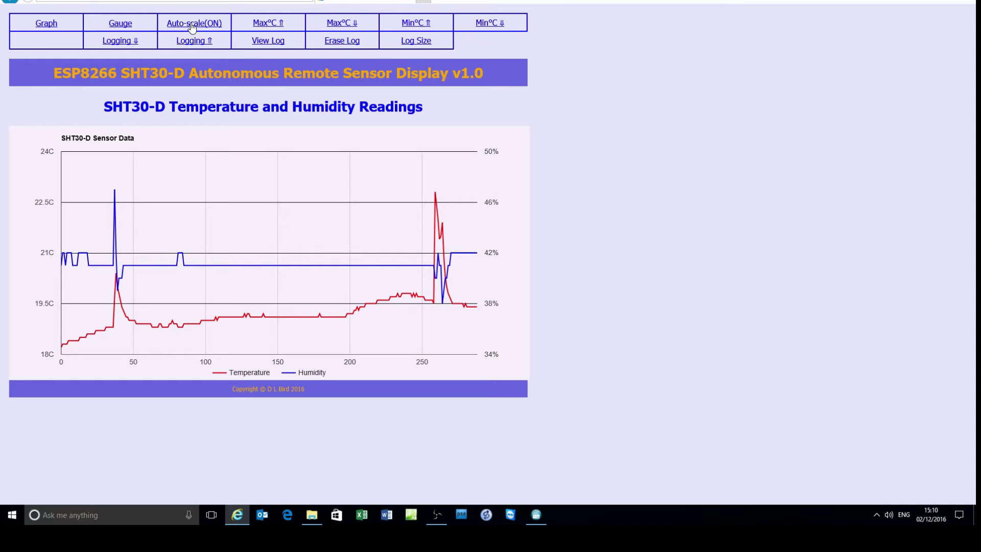
left_click(192, 27)
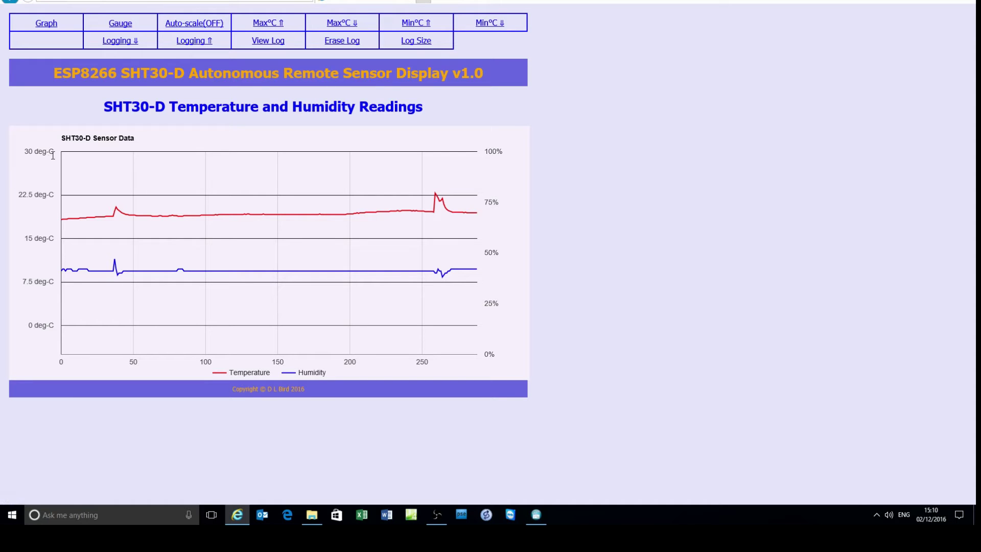
- Adjust the graph's maximum and minimum temperature limits up and back down
left_click(273, 26)
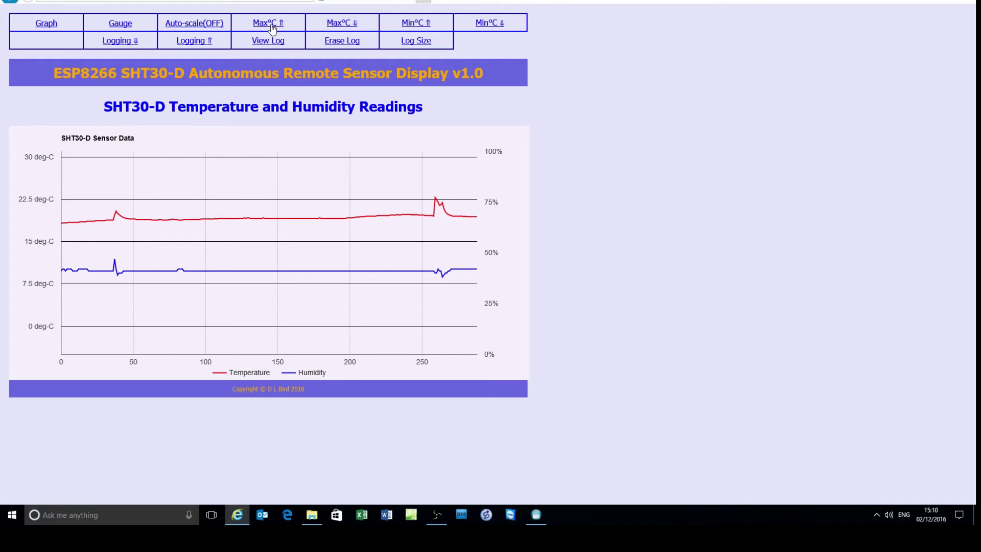
left_click(336, 25)
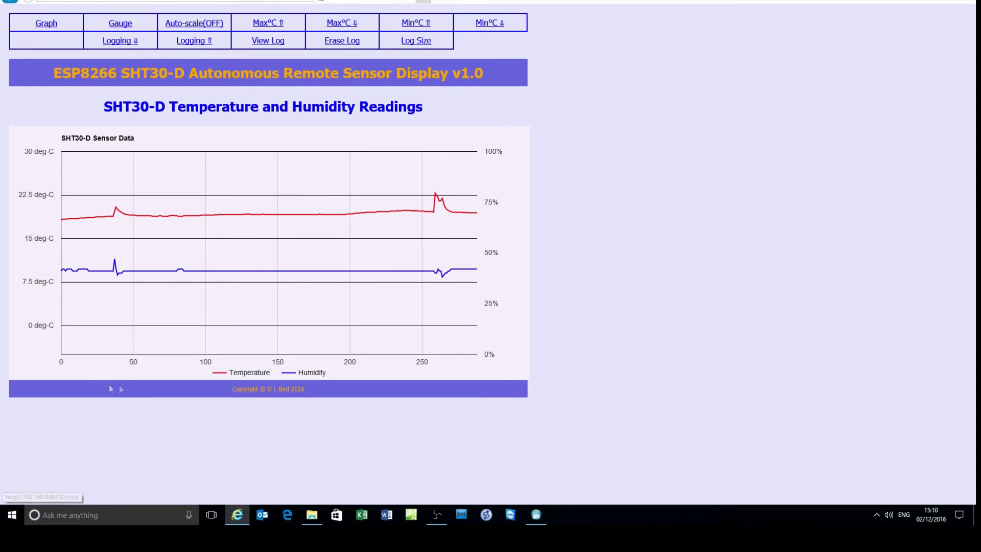
left_click(416, 26)
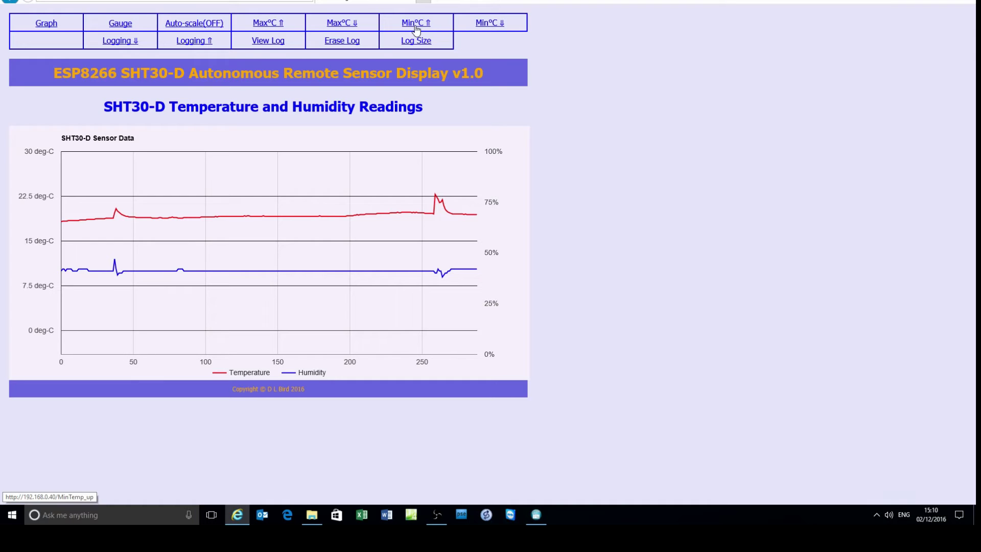
left_click(417, 28)
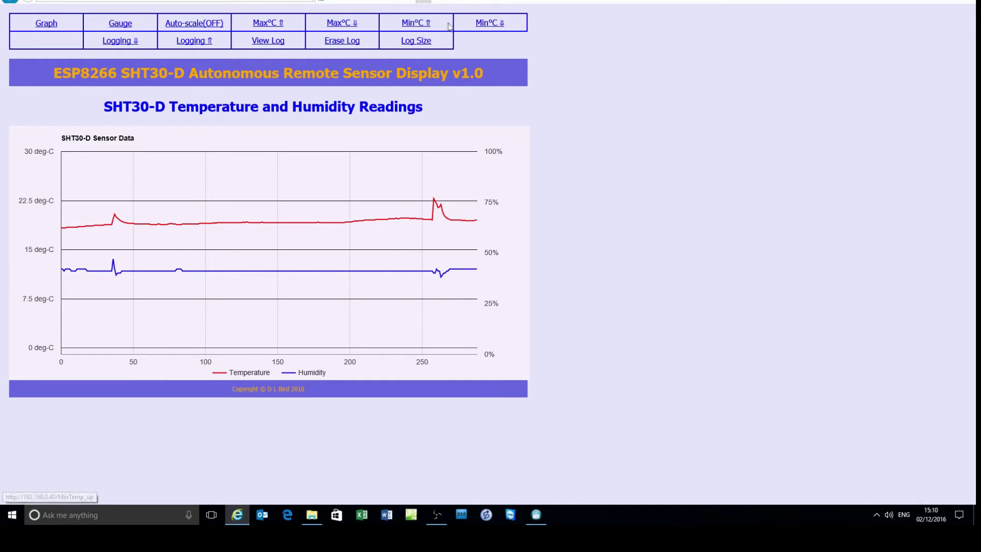
left_click(481, 25)
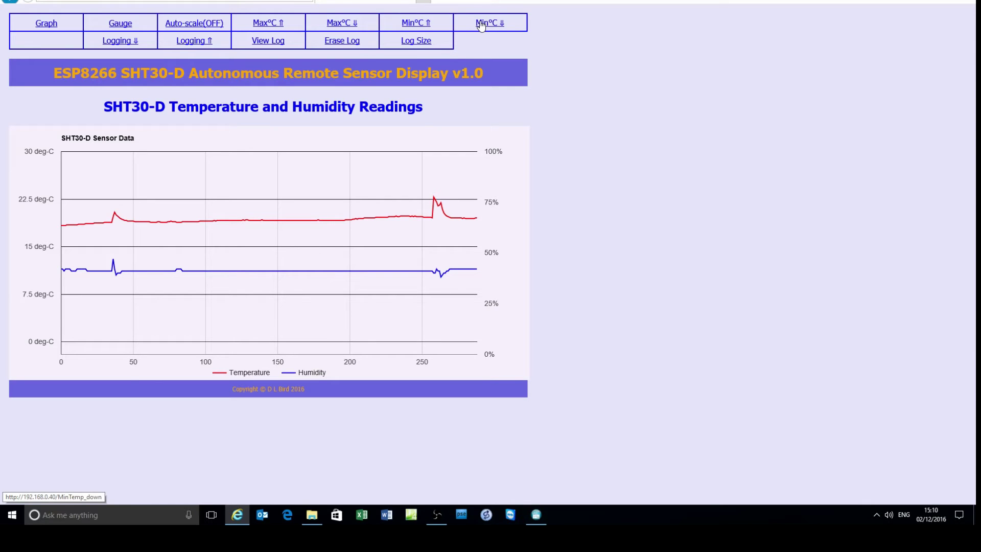
left_click(481, 25)
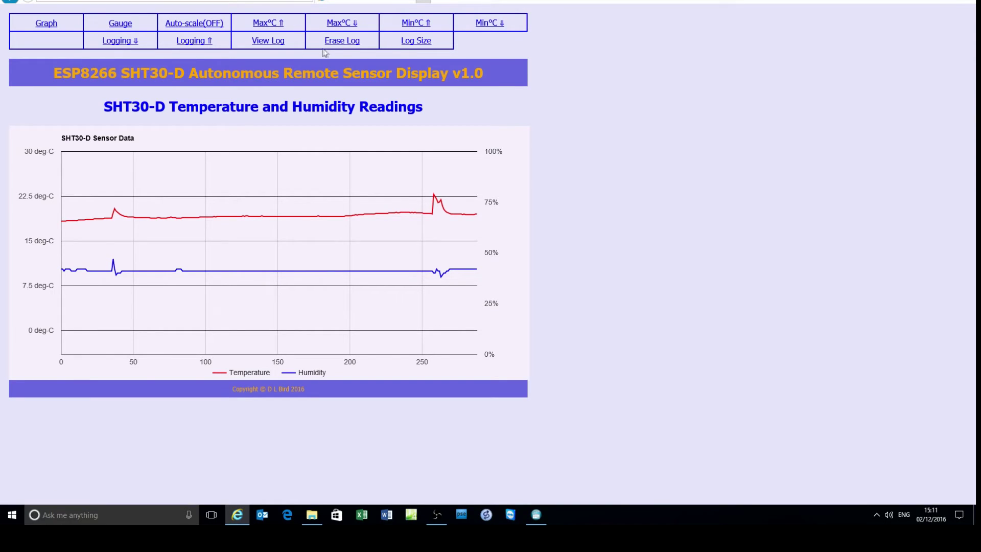
- Step the logging interval up to 3 mins, then back down to 1 minute
left_click(130, 47)
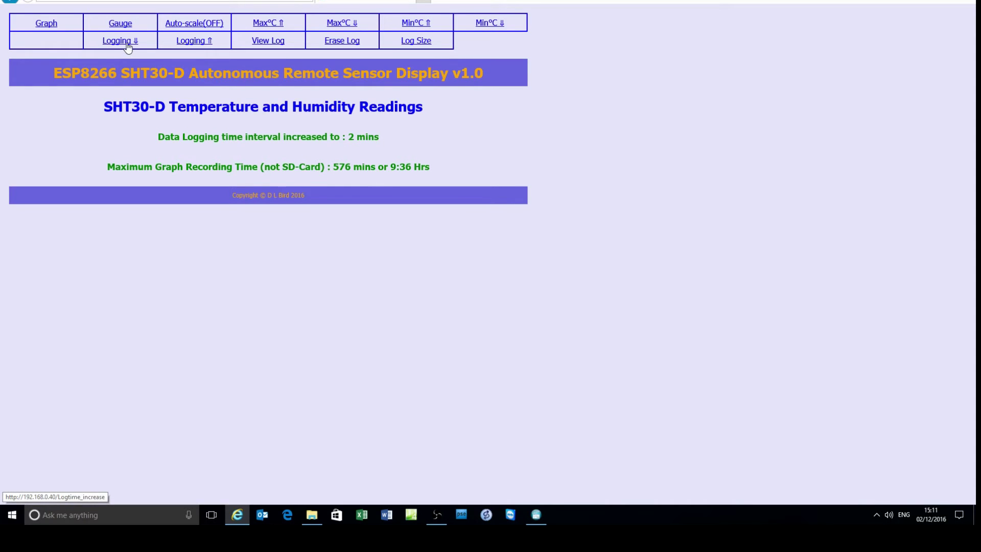
left_click(128, 48)
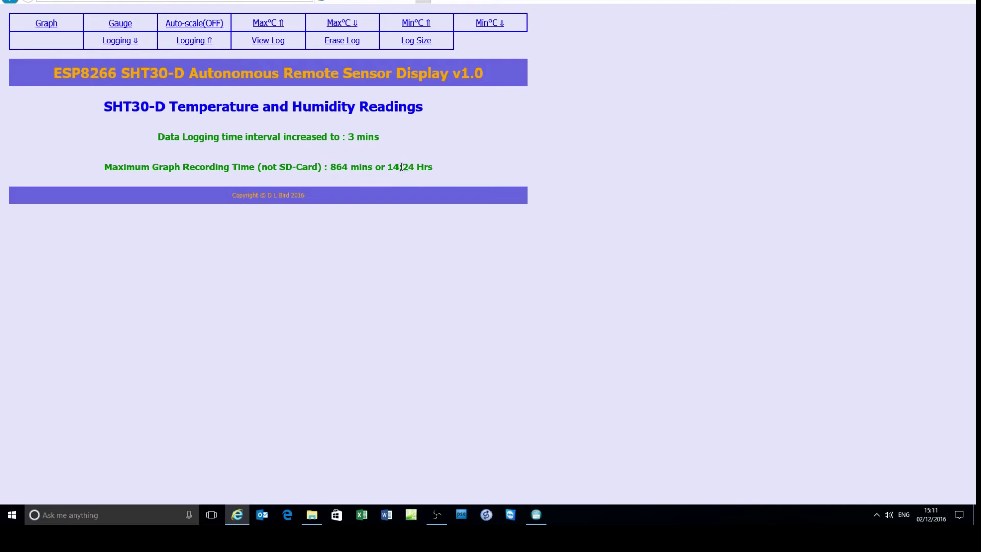
left_click(195, 47)
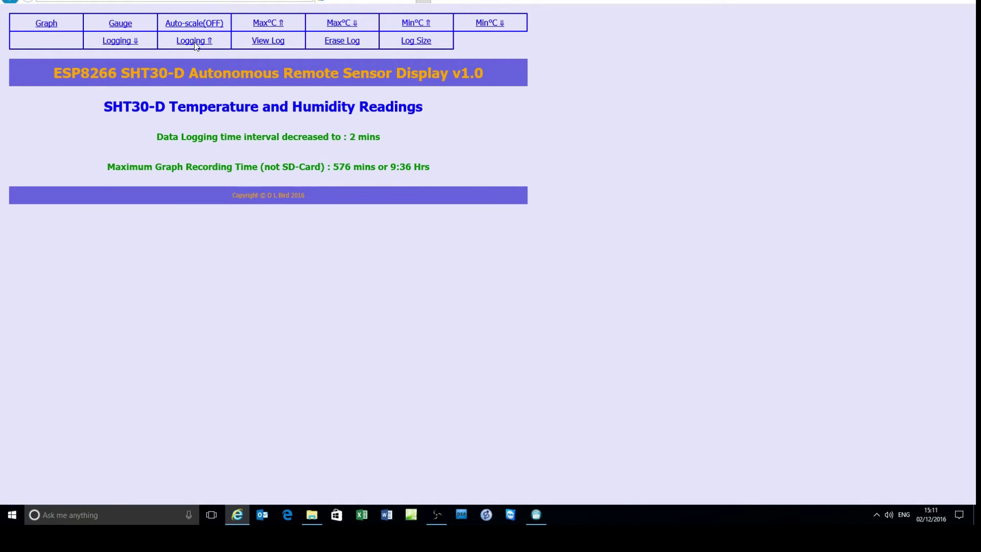
left_click(195, 47)
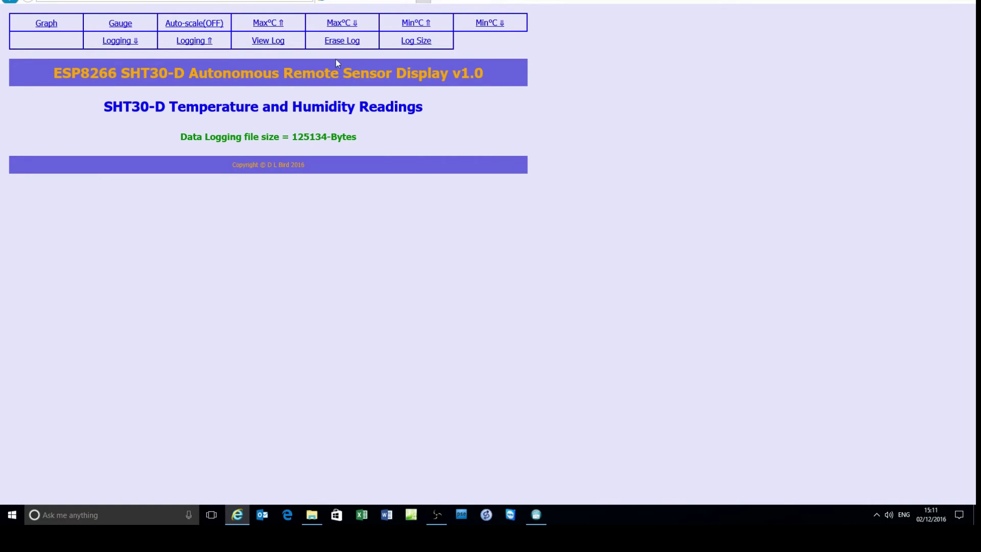
- Open the plain-text log of recorded readings and select log line 125
left_click(270, 45)
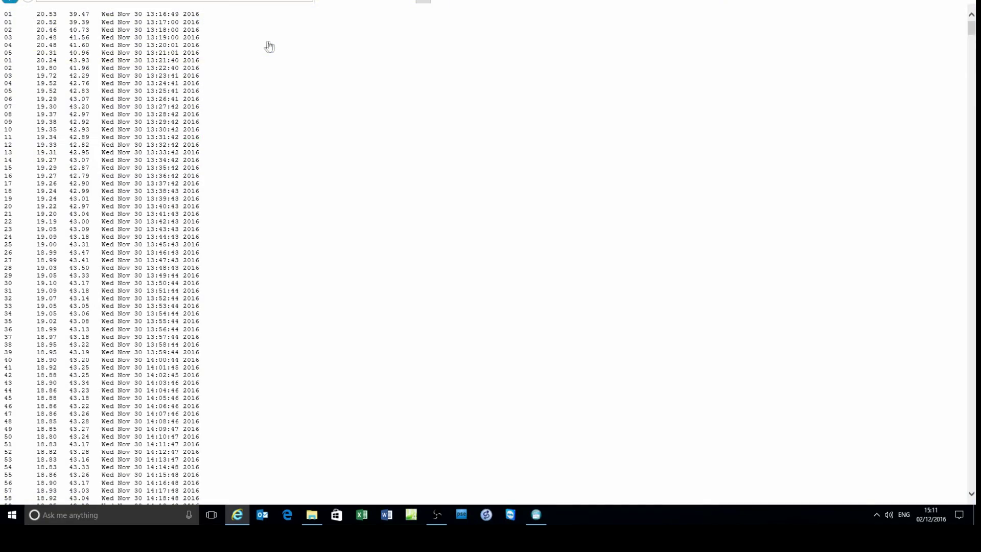
scroll(249, 188, "down", 15)
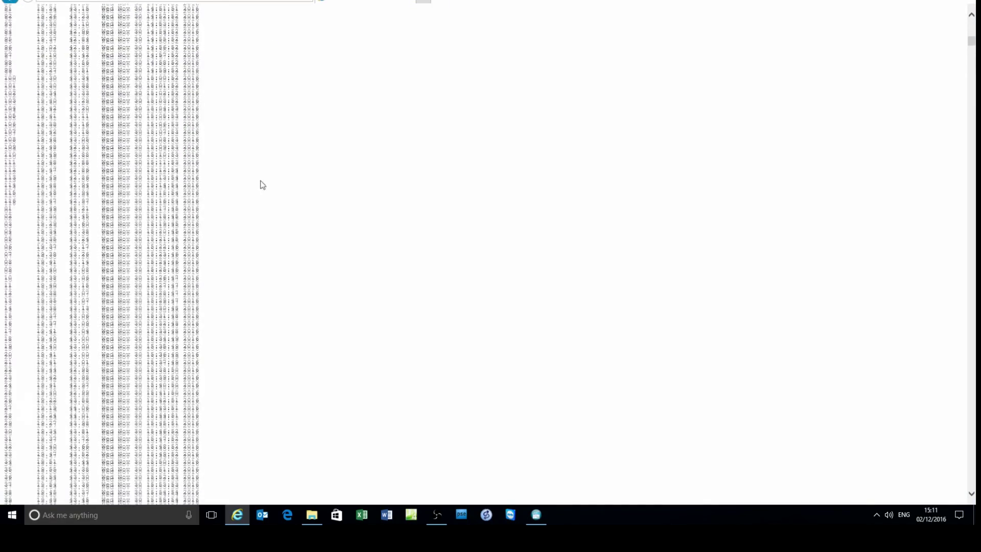
scroll(276, 196, "down", 7)
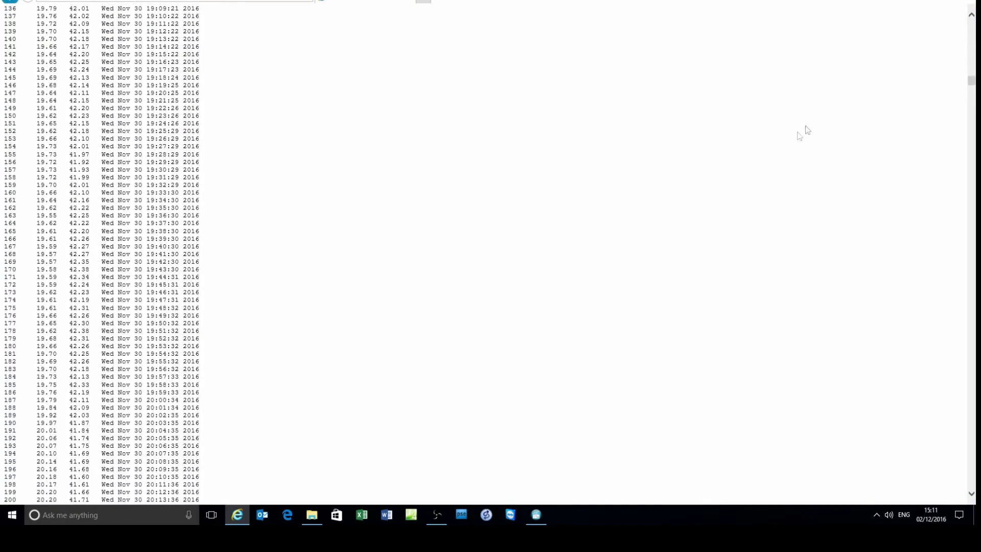
left_click_drag(972, 83, 951, 469)
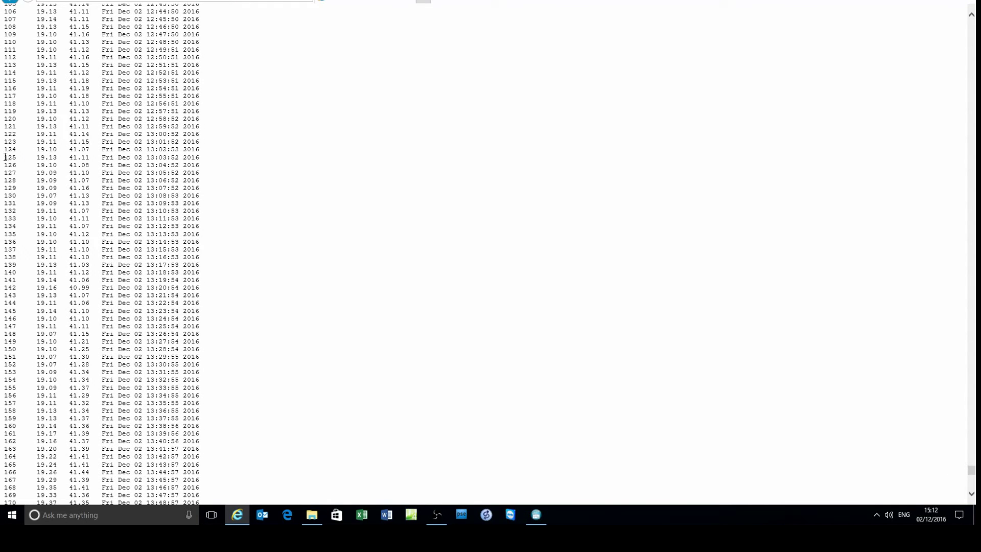
left_click_drag(3, 157, 207, 157)
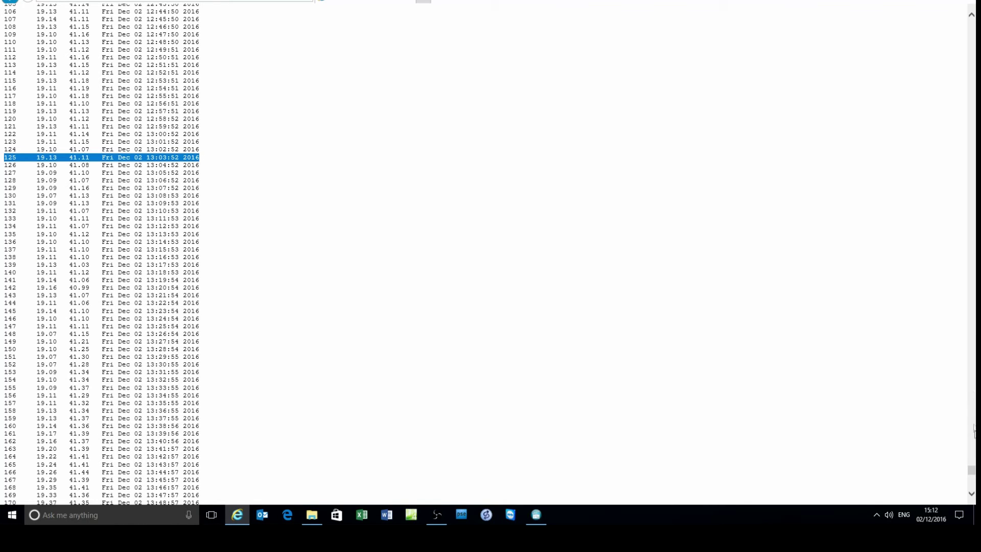
left_click_drag(972, 469, 972, 26)
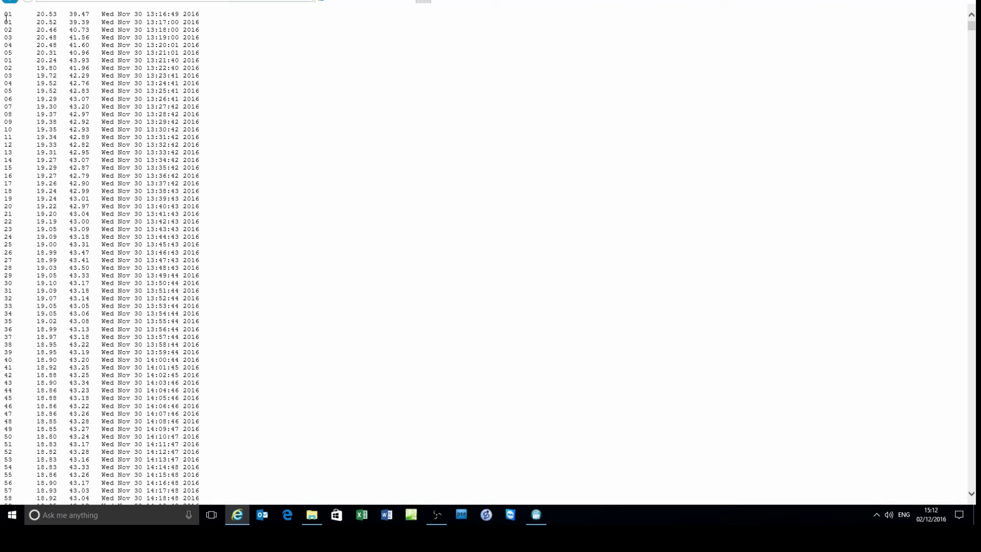
- Inspect log line 116 and lines 01–03 where numbering restarts, then return to the sensor page
scroll(16, 84, "down", 17)
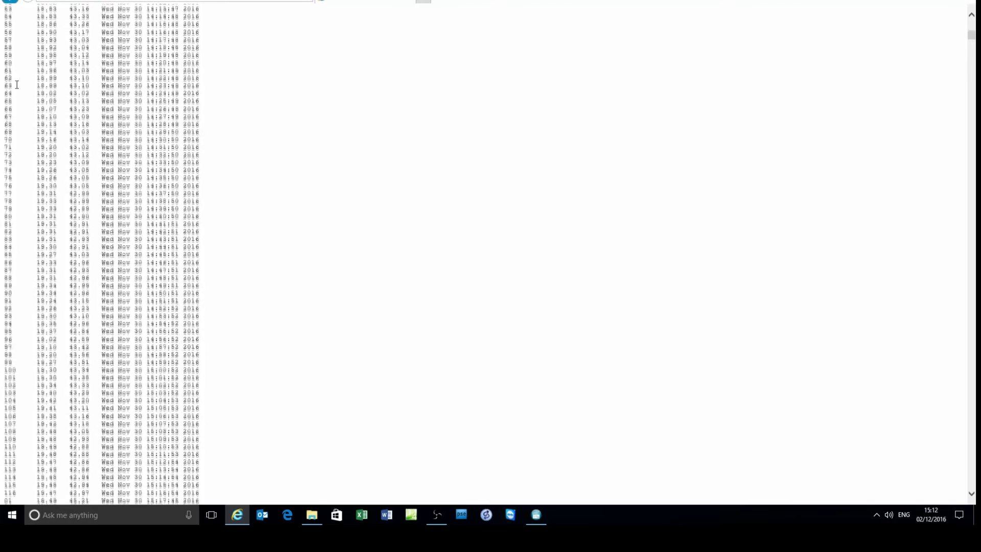
scroll(17, 85, "down", 3)
scroll(17, 84, "down", 6)
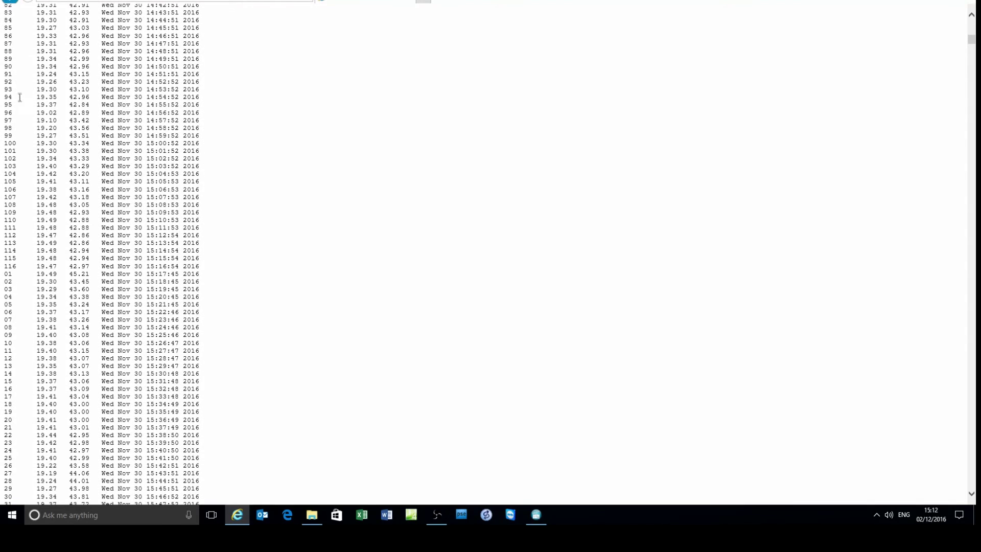
triple_click(9, 266)
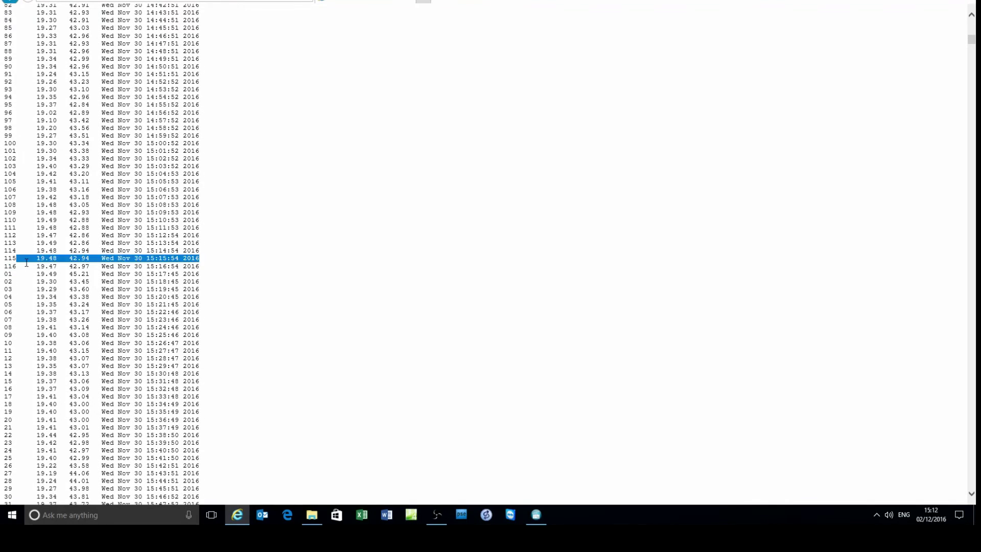
double_click(10, 266)
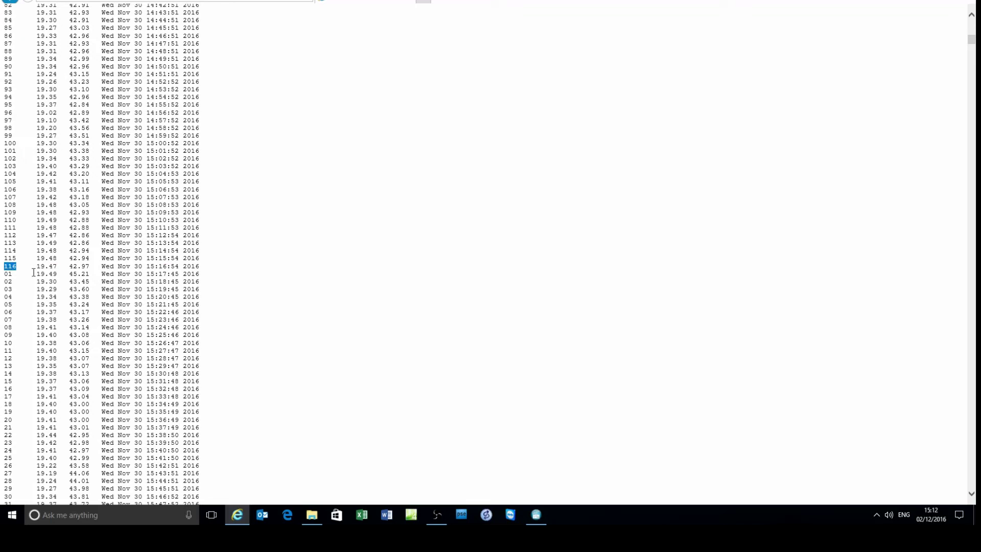
double_click(8, 275)
left_click_drag(16, 277, 29, 293)
left_click(31, 288)
left_click(10, 1)
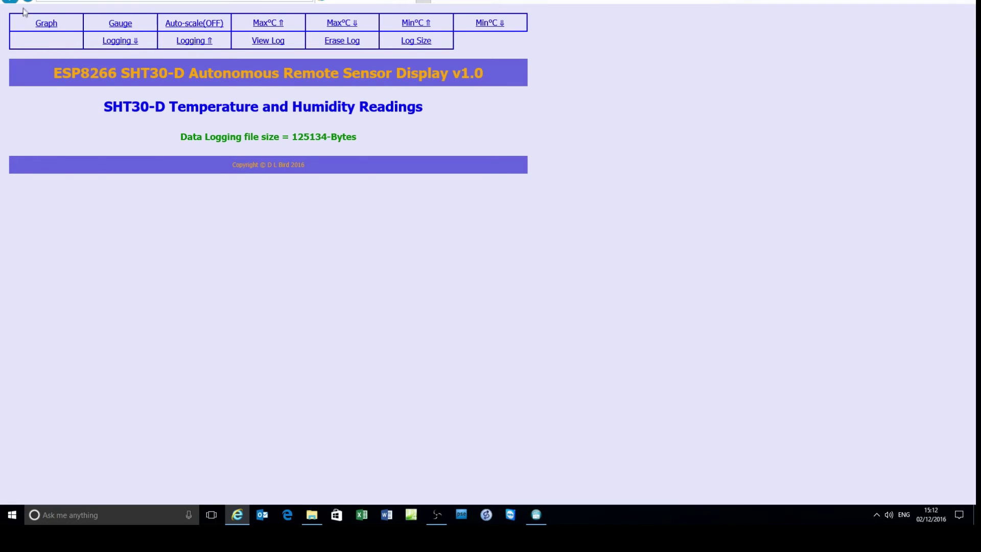
- Show the graph and read temperature (about 19–23 deg-C) and humidity (near 40%) values
left_click(40, 29)
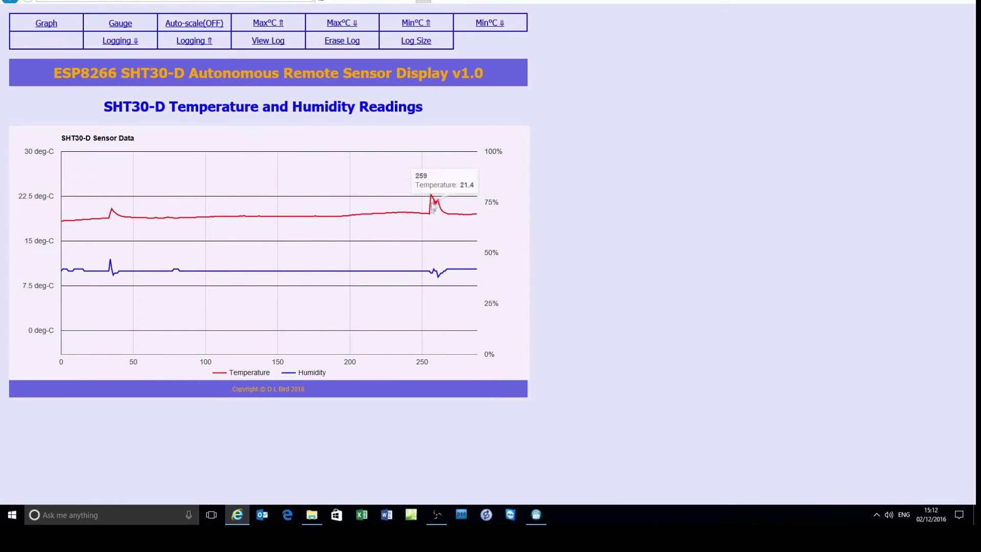
mouse_move(434, 203)
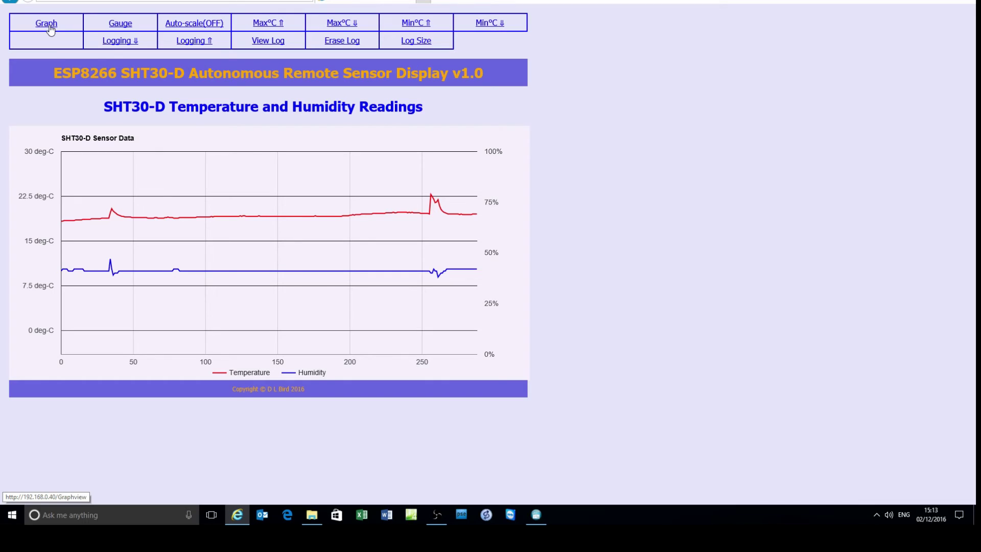
mouse_move(100, 217)
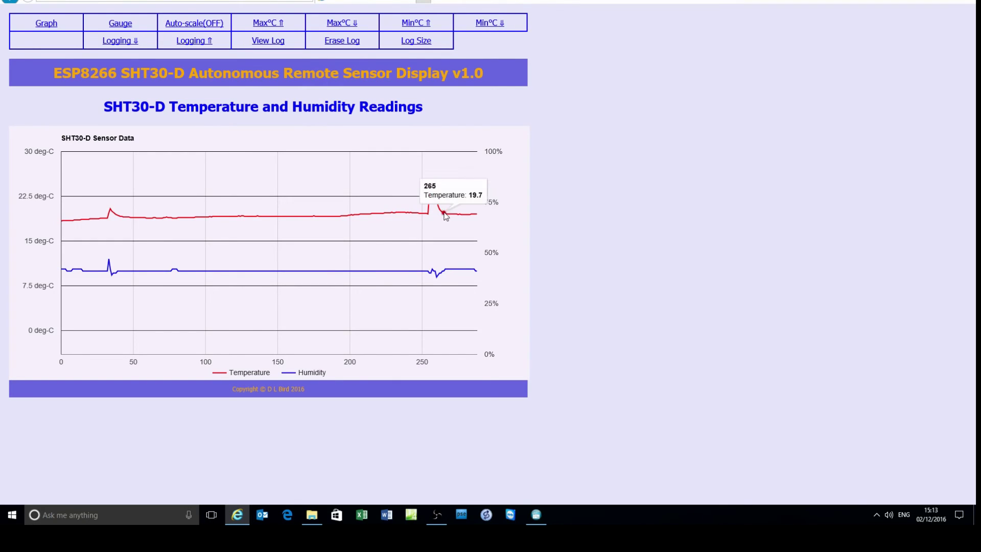
mouse_move(396, 212)
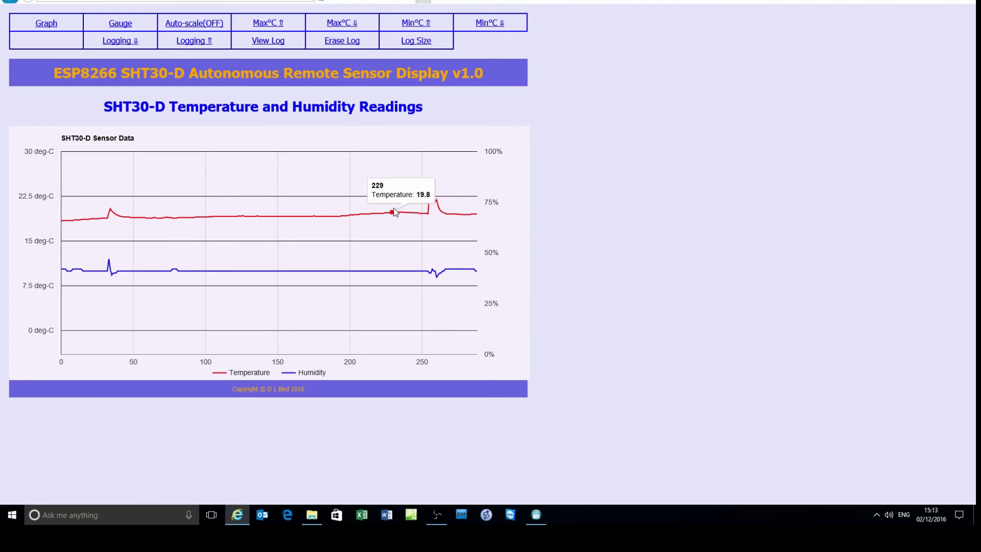
left_click(128, 28)
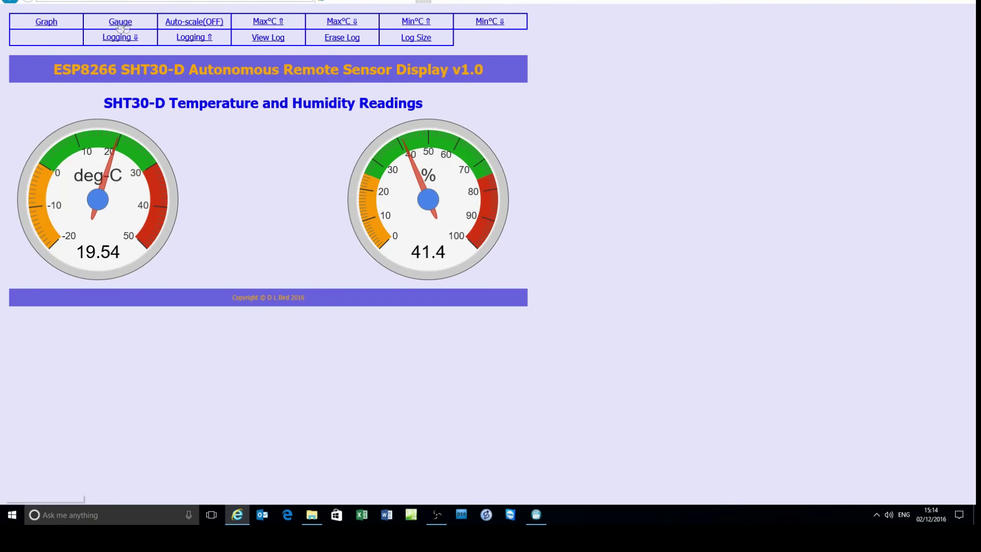
left_click(51, 25)
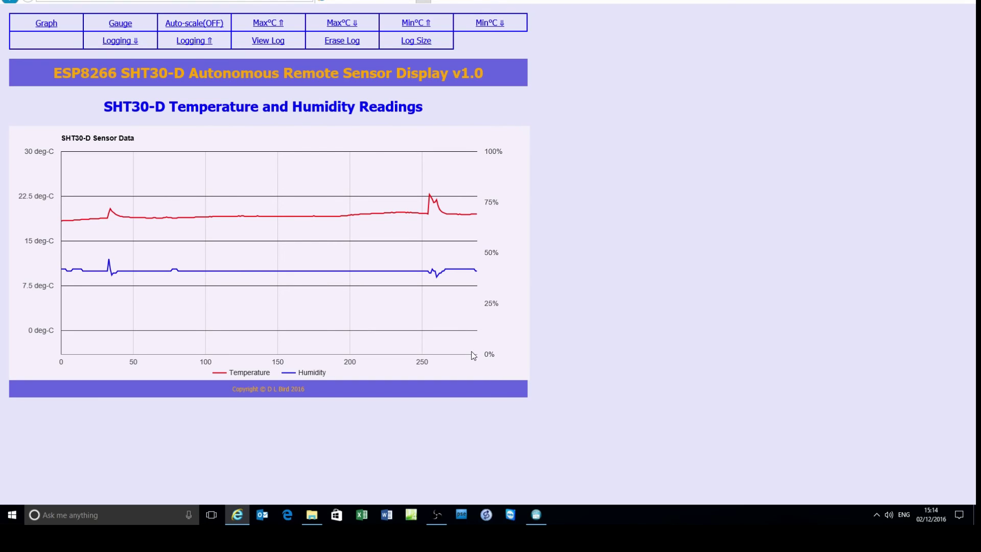
mouse_move(468, 215)
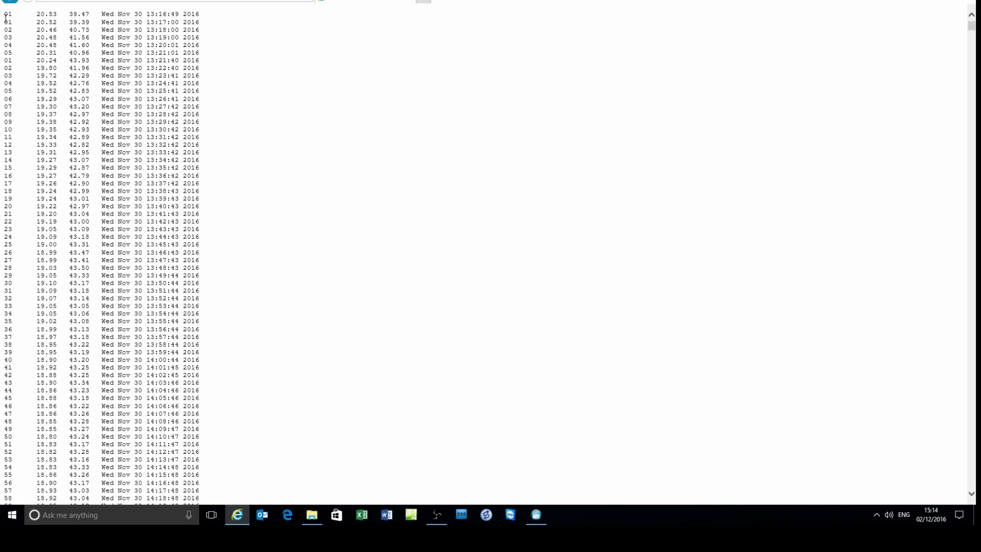
- Copy all the log lines, switch to Excel, and bring up paste options on cell D2
left_click_drag(6, 18, 93, 521)
right_click(69, 250)
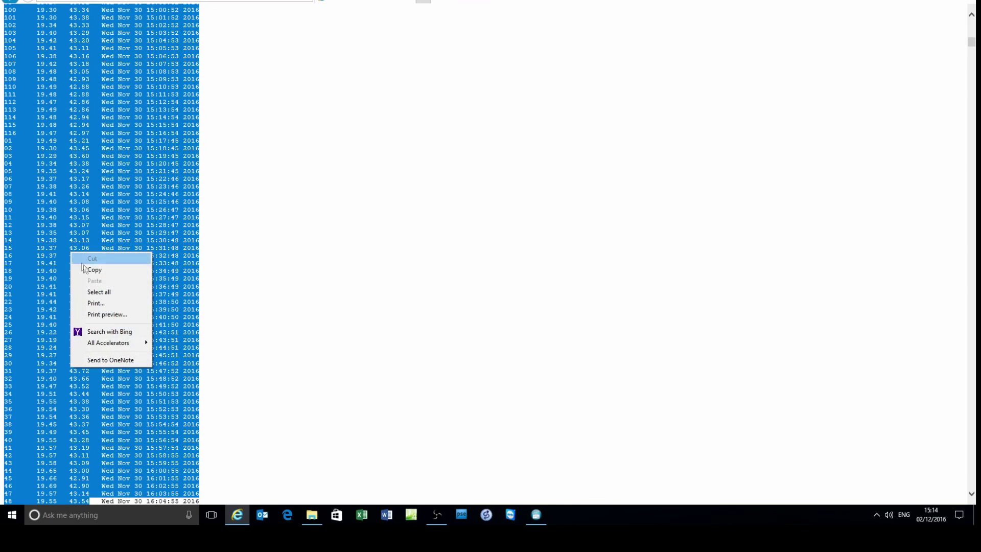
left_click(90, 274)
left_click(362, 515)
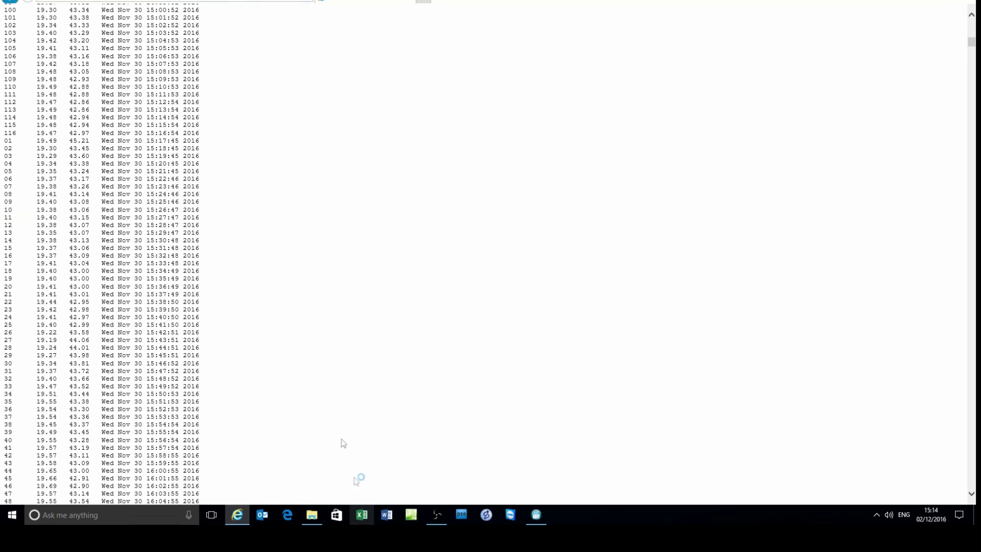
right_click(131, 98)
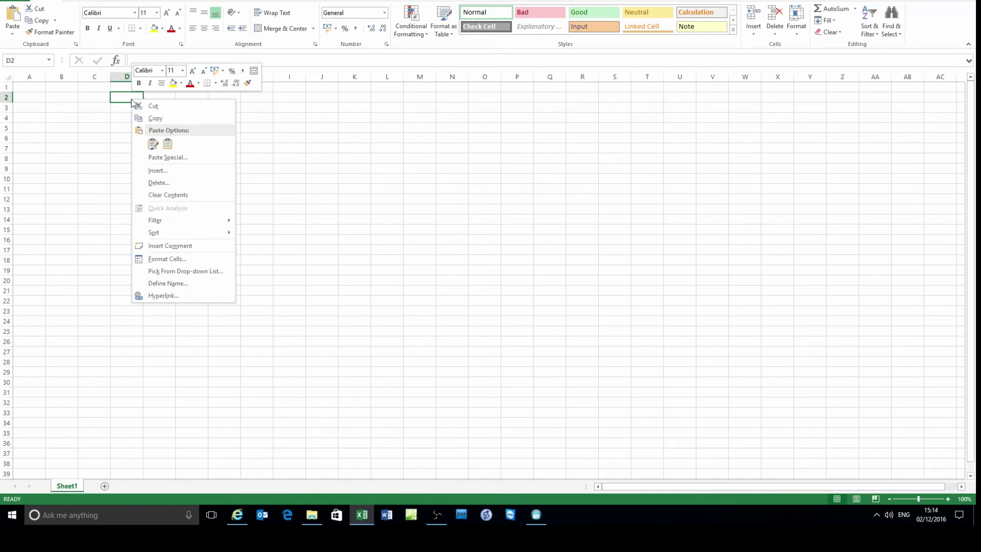
- Paste the log readings into D2 as plain text via Paste Special
left_click(156, 158)
left_click(91, 104)
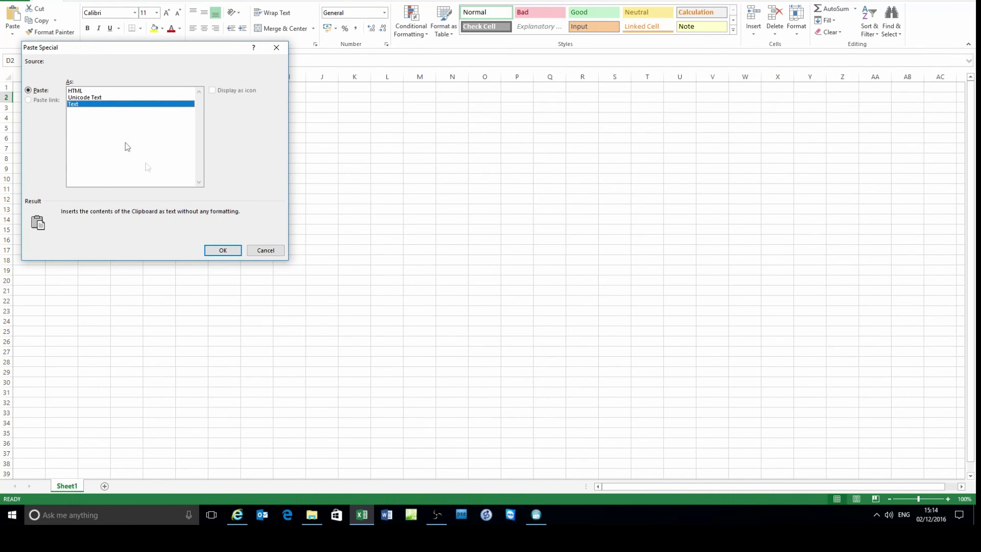
left_click(223, 250)
left_click(352, 170)
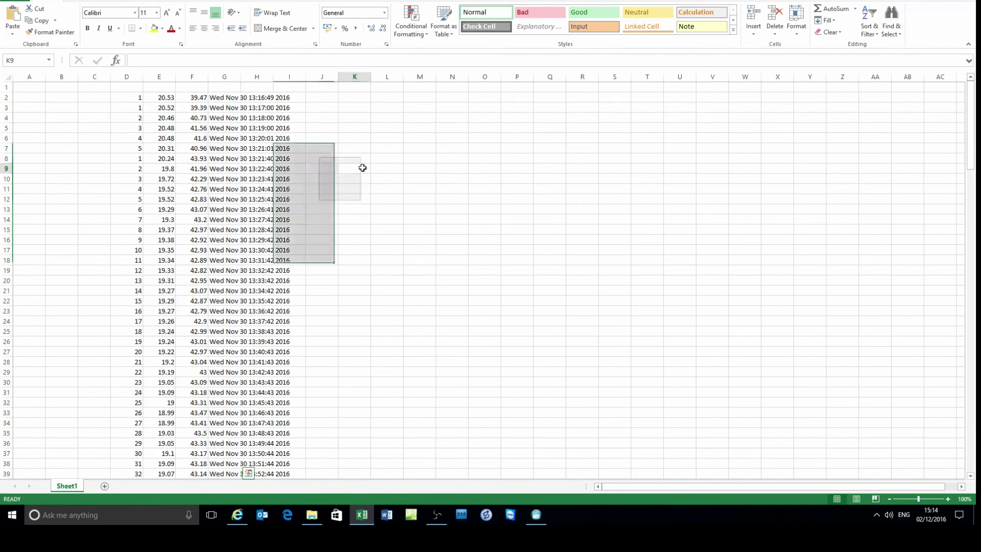
- Select the temperature and humidity columns from E2 down and insert a 2-D line chart
left_click(157, 95)
left_click(188, 96)
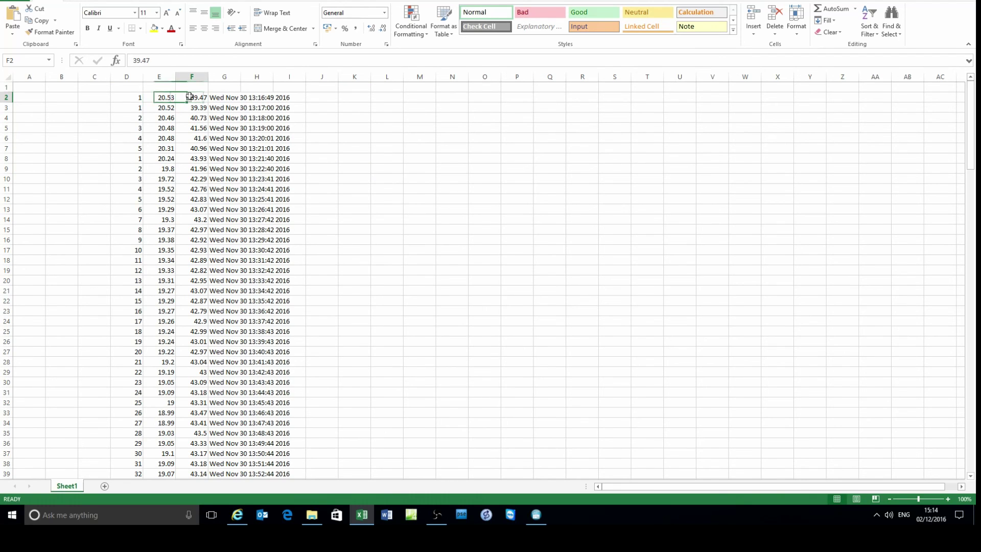
left_click_drag(154, 97, 173, 464)
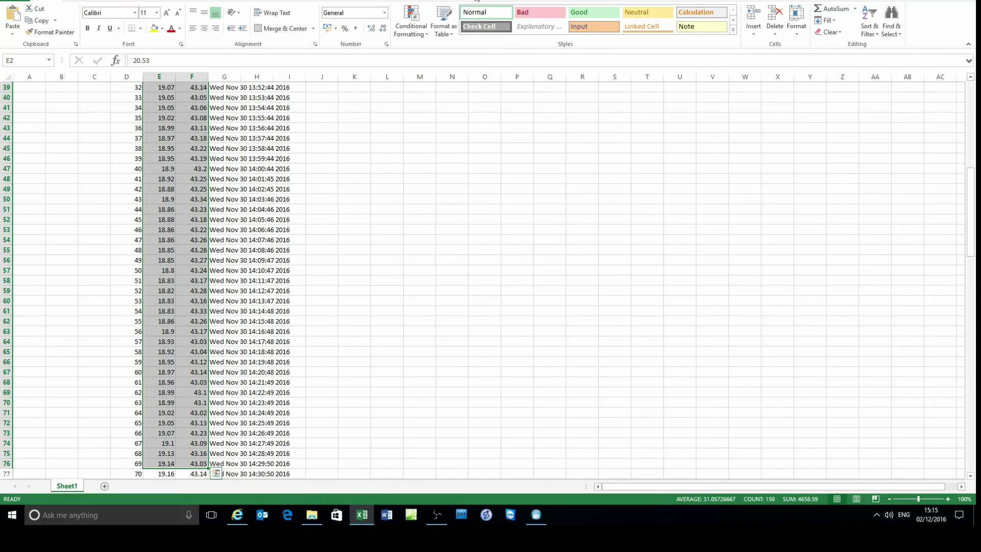
left_click(85, 1)
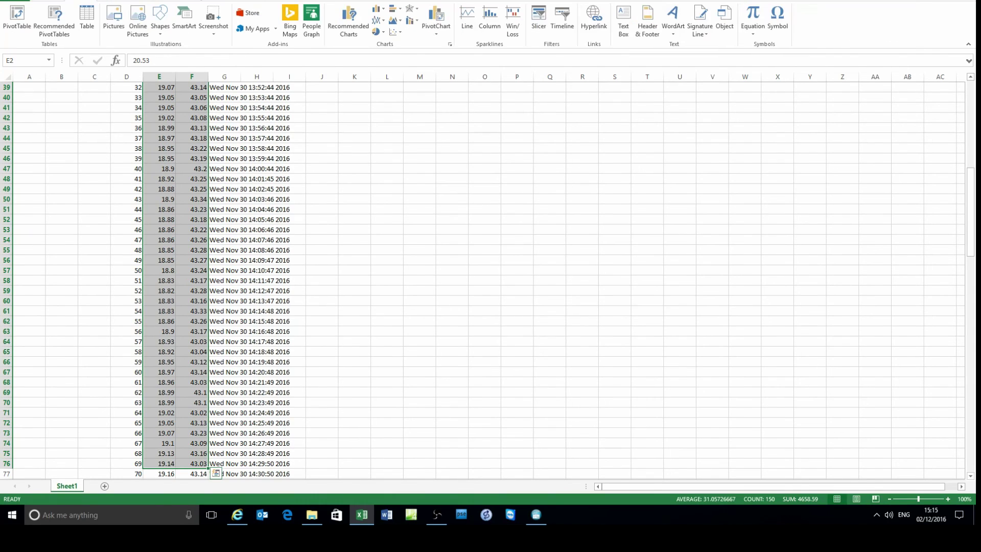
left_click(378, 20)
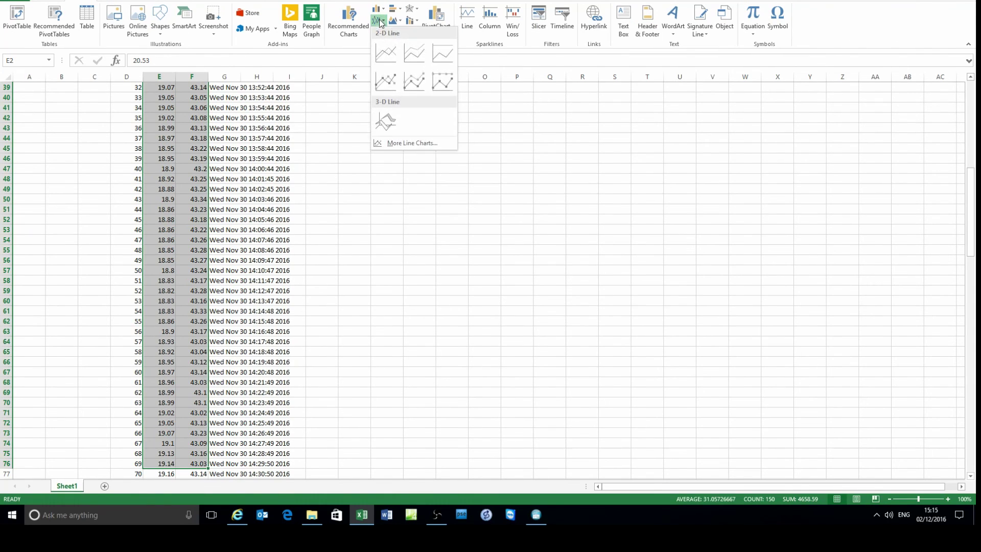
left_click(391, 54)
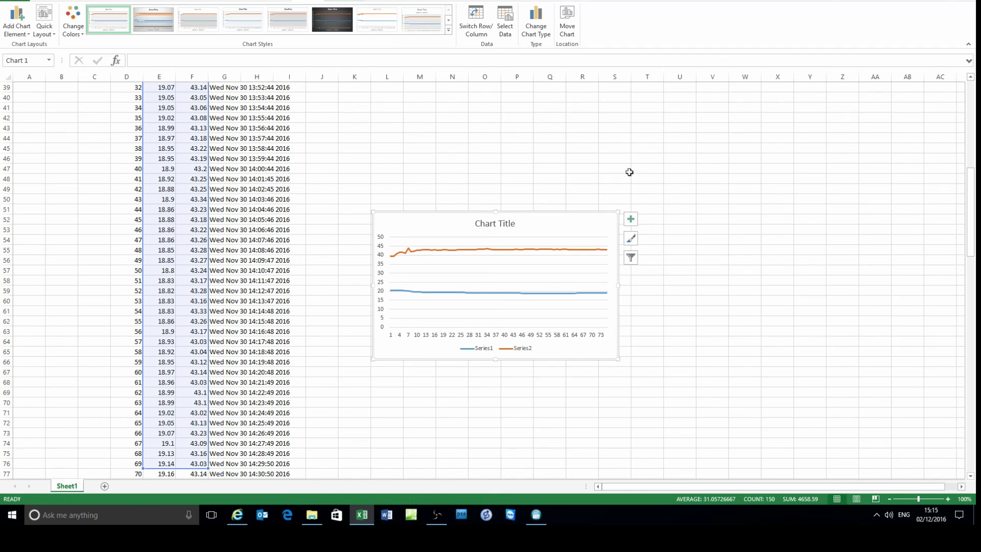
- Close the Excel workbook without saving and go back to the sensor graph page
key("ctrl+w")
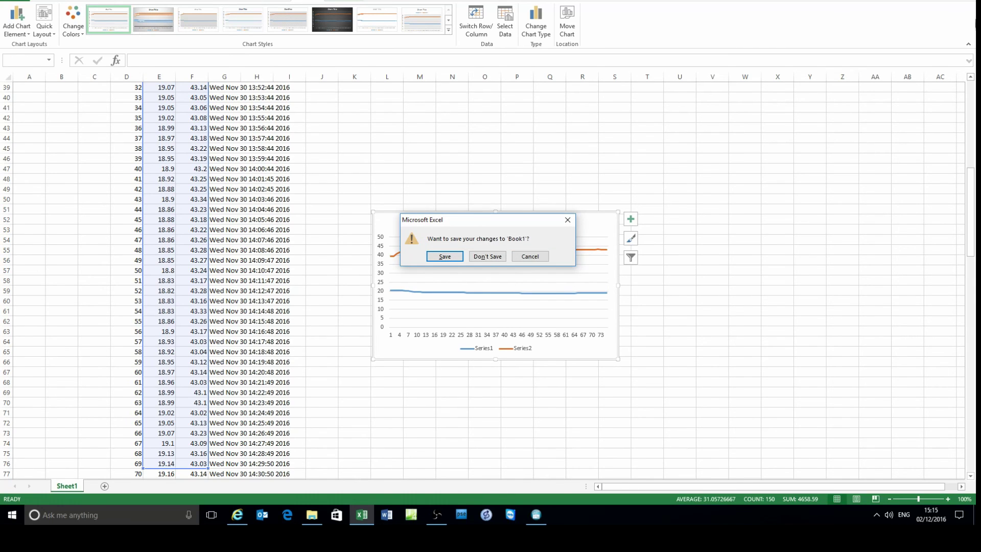
left_click(505, 258)
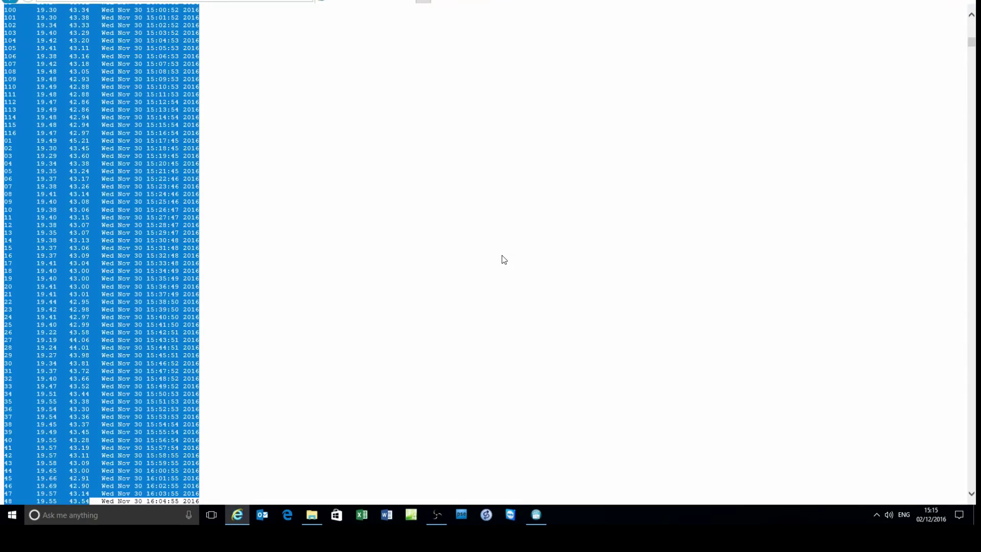
left_click(10, 2)
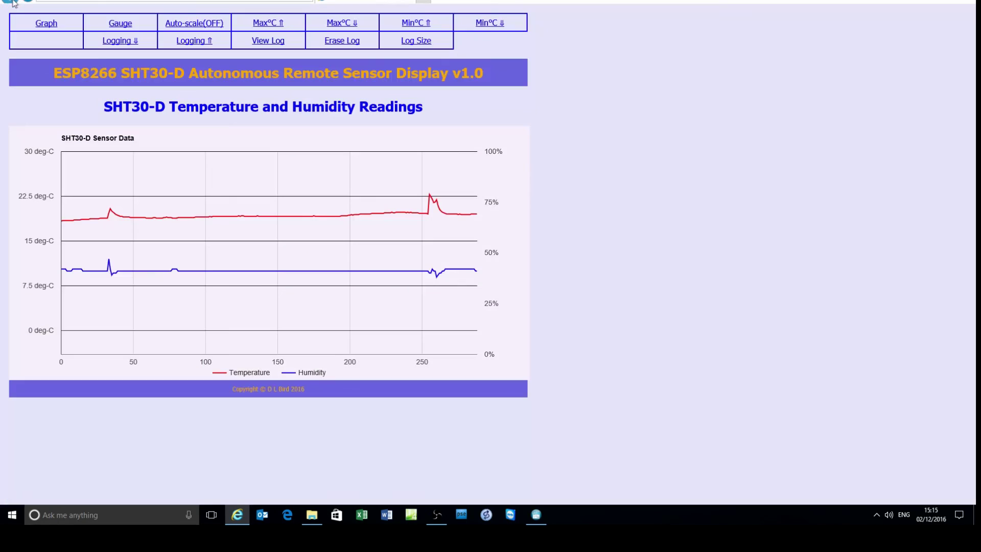